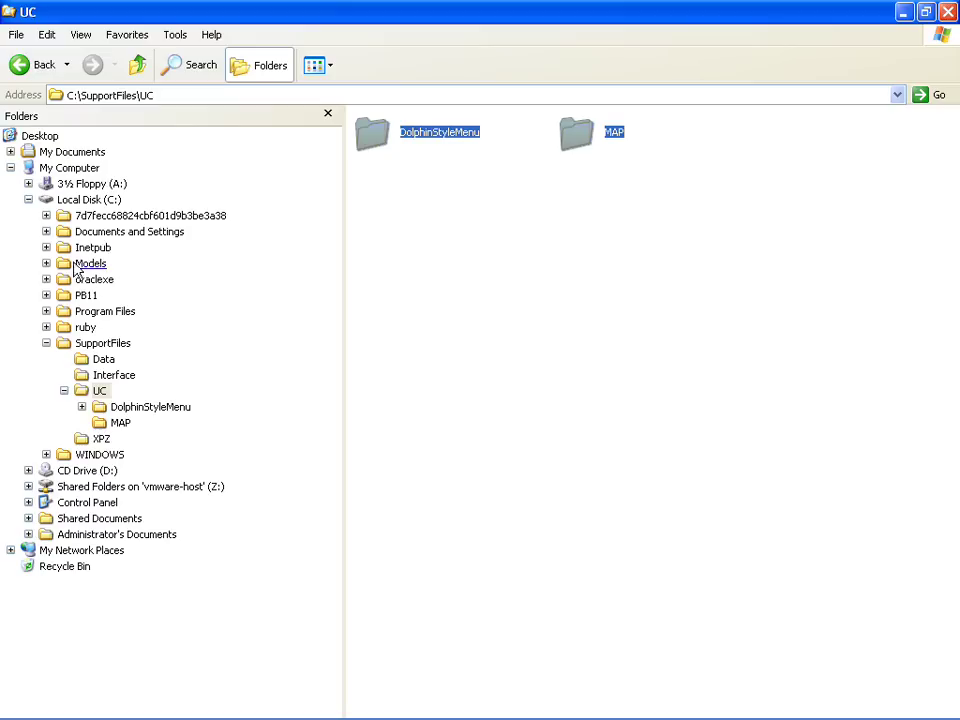
Paste the copied DolphinStyleMenu and MAP folders into C:\Program Files\Artech\GeneXus\GeneXusXEv1\UserControls
{"action": "left_click", "coordinate": [46, 311]}
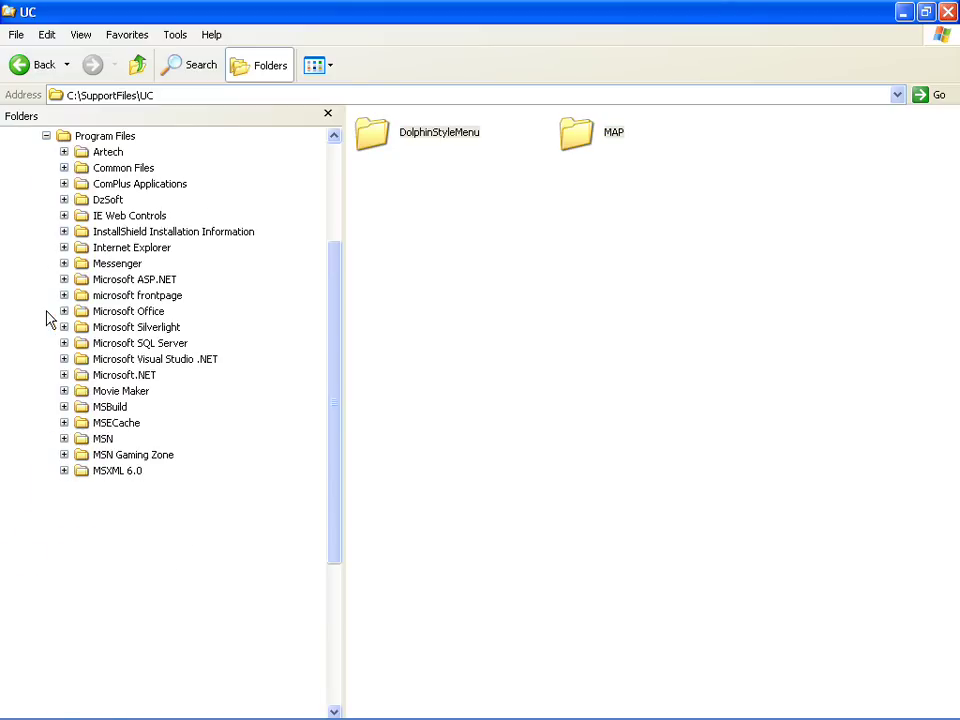
{"action": "left_click", "coordinate": [64, 152]}
{"action": "left_click", "coordinate": [82, 168]}
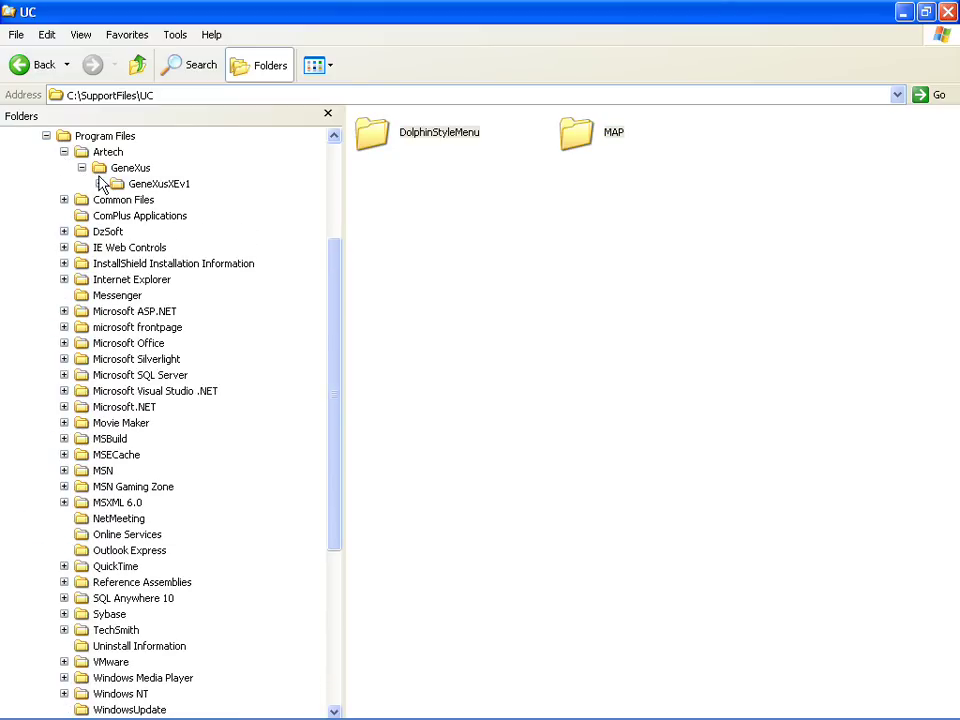
{"action": "left_click", "coordinate": [100, 184]}
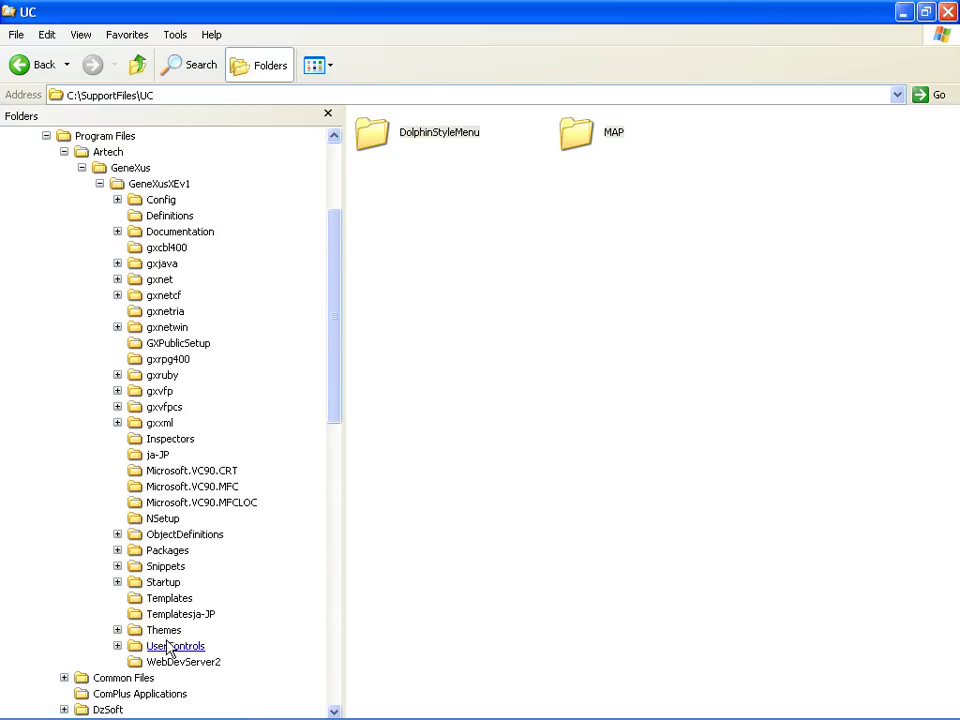
{"action": "left_click", "coordinate": [198, 646]}
{"action": "right_click", "coordinate": [431, 529]}
{"action": "left_click", "coordinate": [491, 627]}
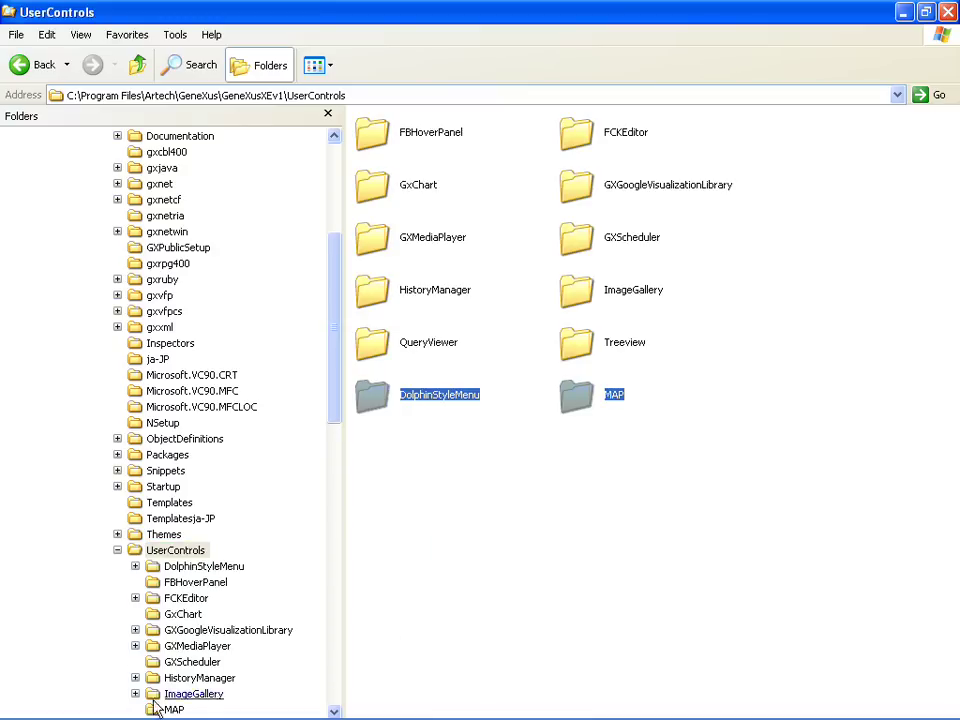
In the Windows Run dialog, choose the Genexus program from C:\Program Files\Artech\GeneXus\GeneXusXEv1 as the command to run
{"action": "left_click", "coordinate": [40, 707]}
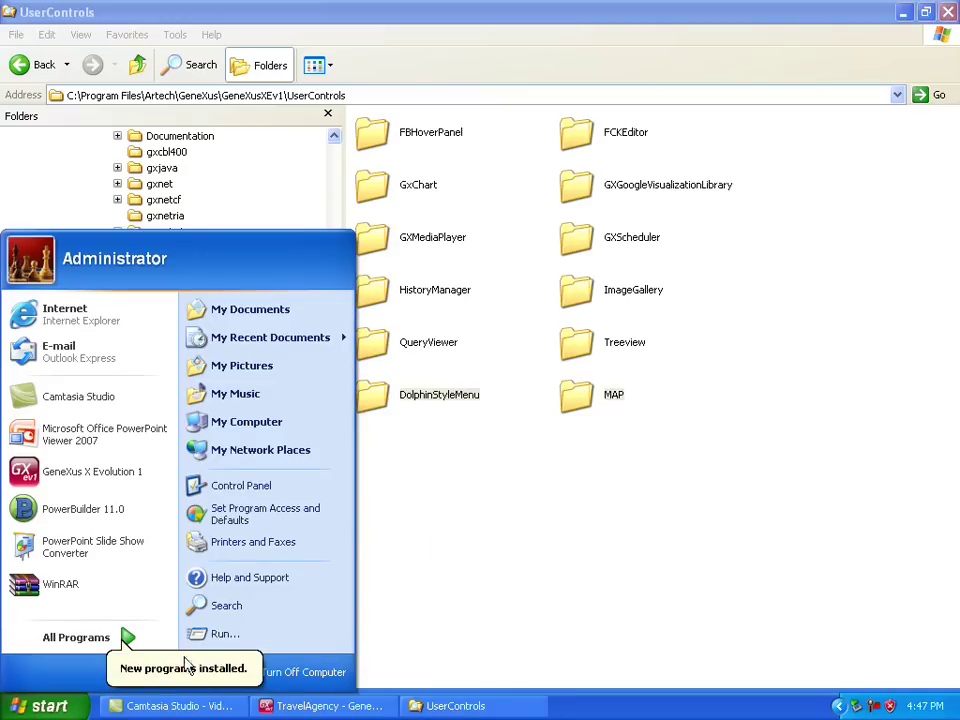
{"action": "left_click", "coordinate": [224, 633]}
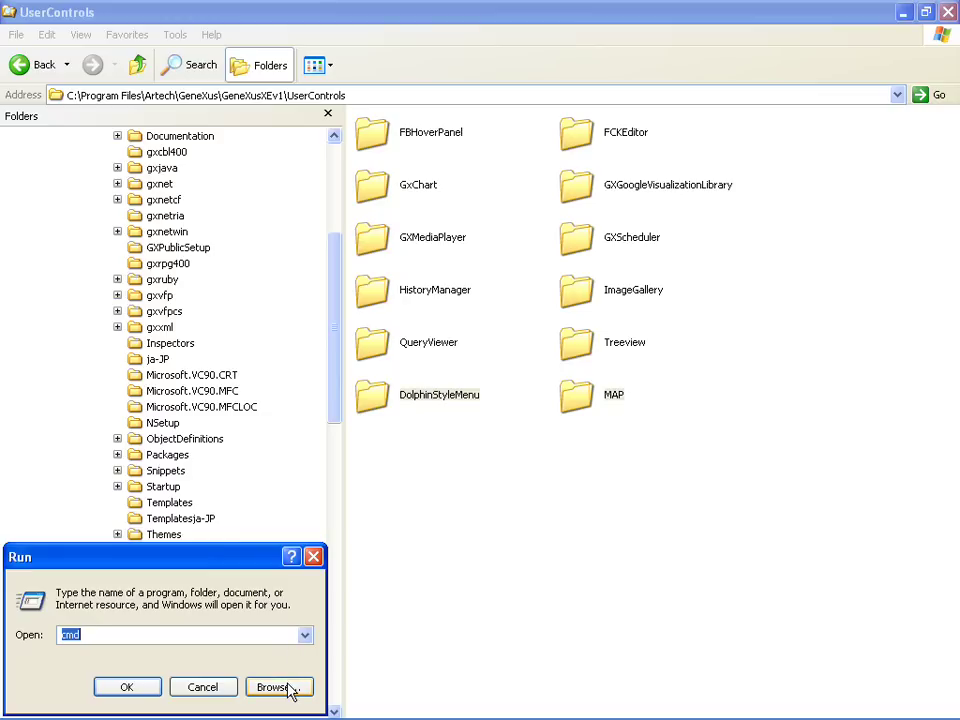
{"action": "left_click", "coordinate": [282, 688]}
{"action": "left_click", "coordinate": [220, 370]}
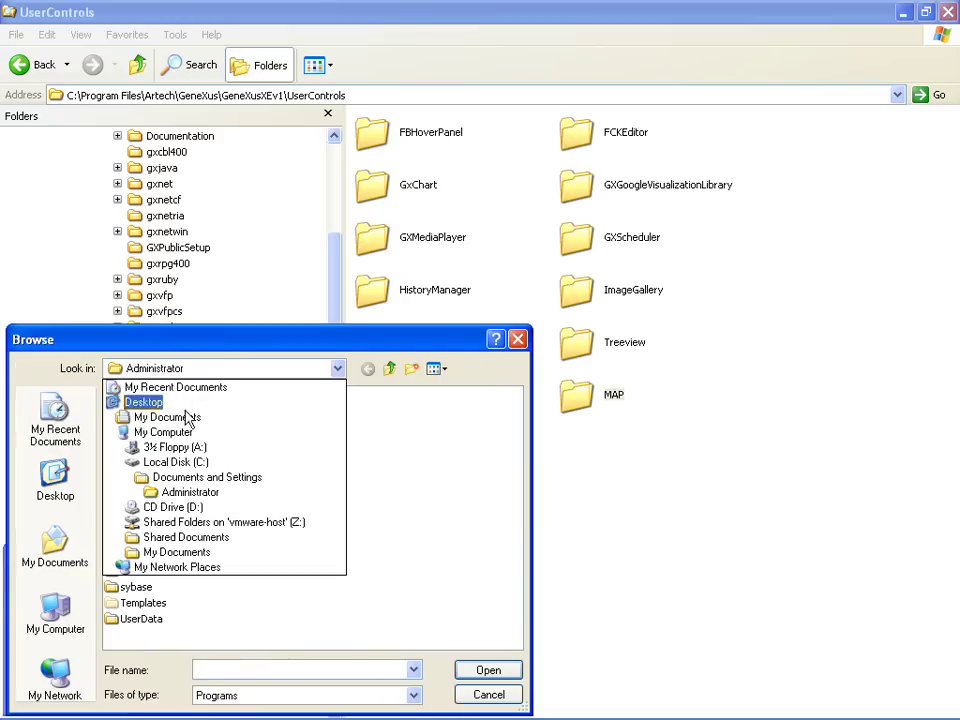
{"action": "left_click", "coordinate": [172, 459]}
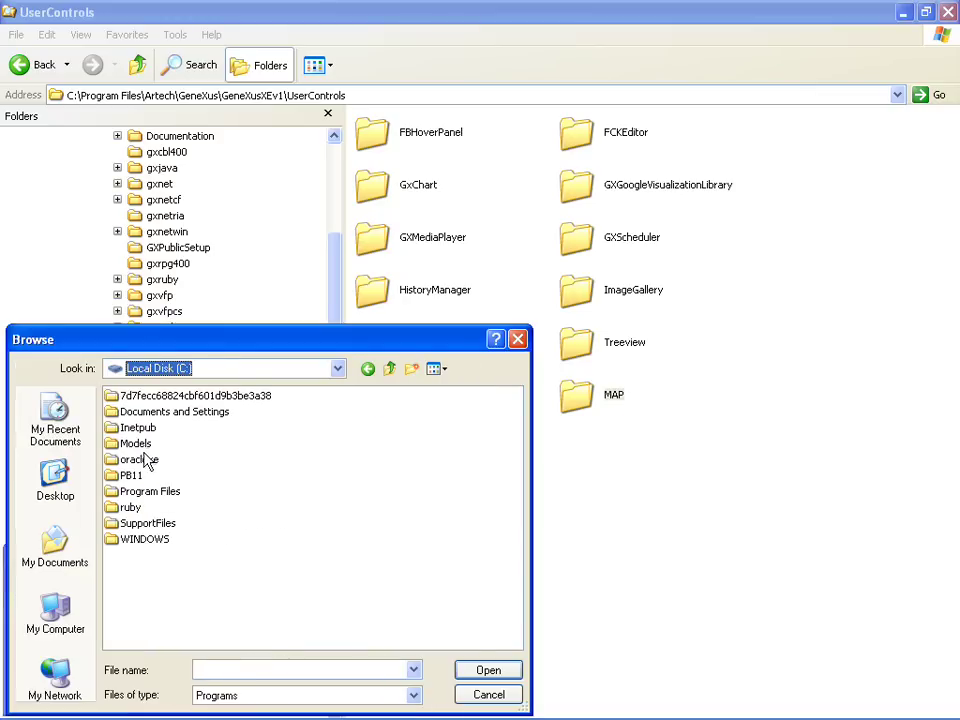
{"action": "double_click", "coordinate": [135, 492]}
{"action": "double_click", "coordinate": [135, 396]}
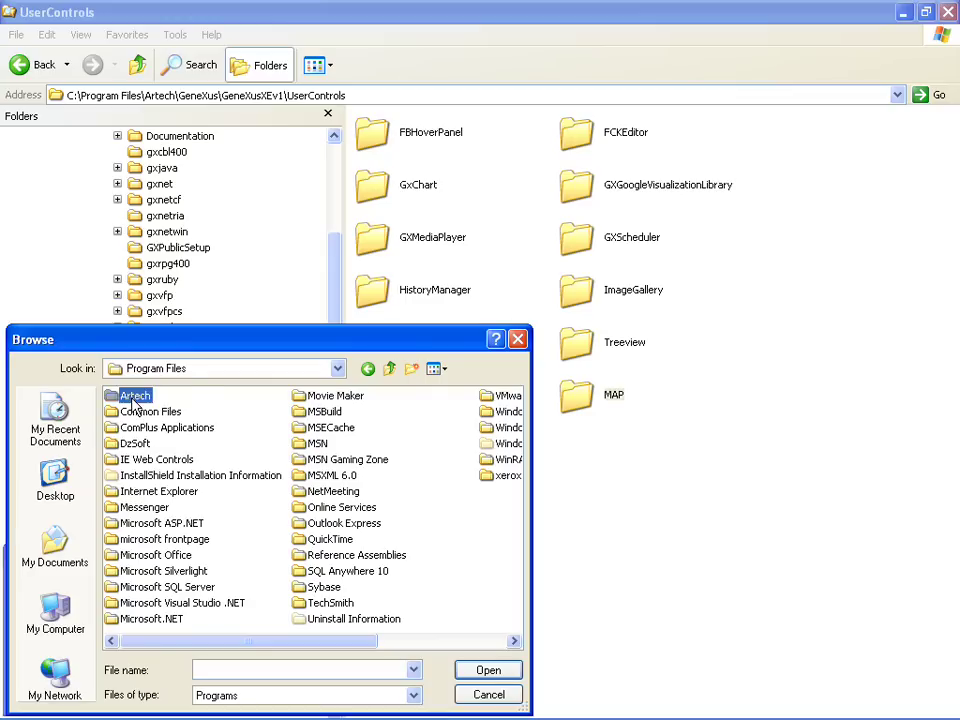
{"action": "double_click", "coordinate": [140, 397]}
{"action": "double_click", "coordinate": [150, 396]}
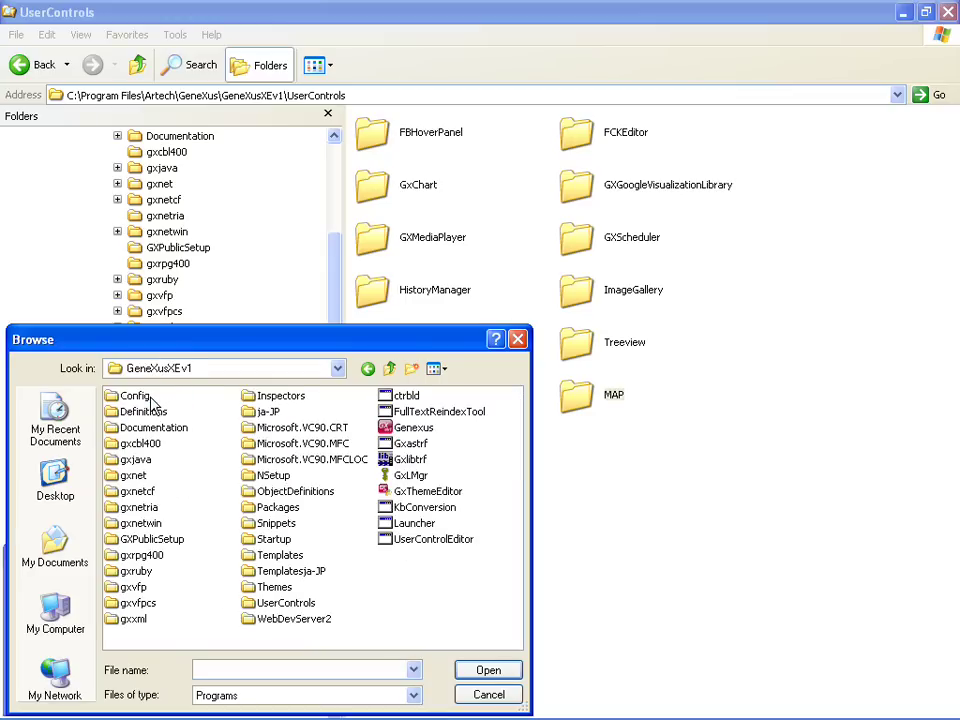
{"action": "left_click", "coordinate": [410, 427]}
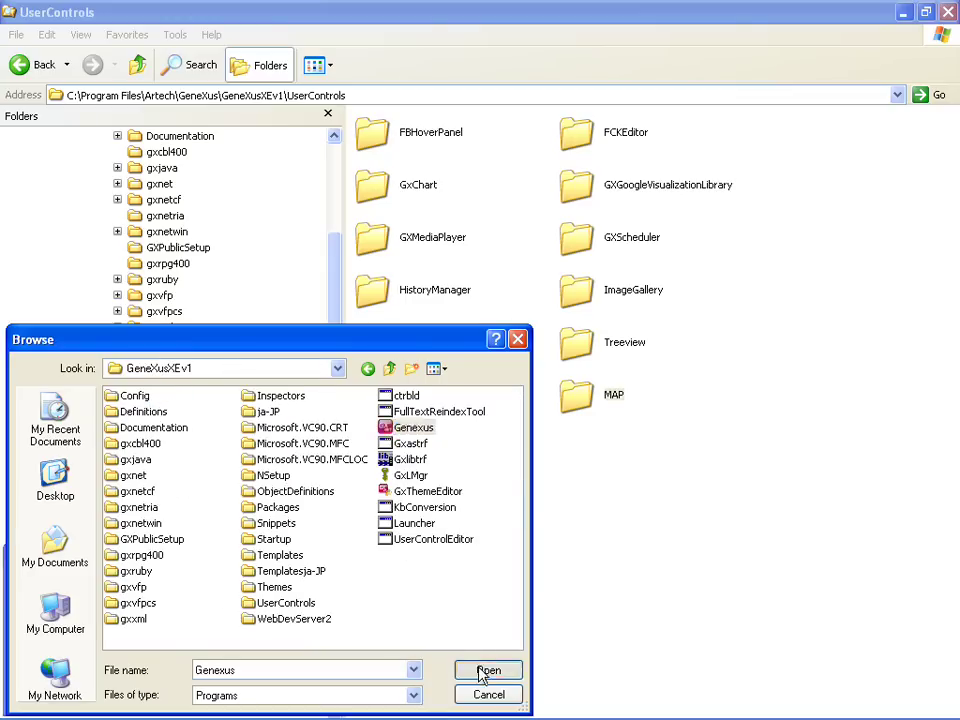
{"action": "left_click", "coordinate": [488, 670]}
Append the /install parameter to the Genexus.exe command and run it
{"action": "key", "text": "End"}
{"action": "type", "text": "/"}
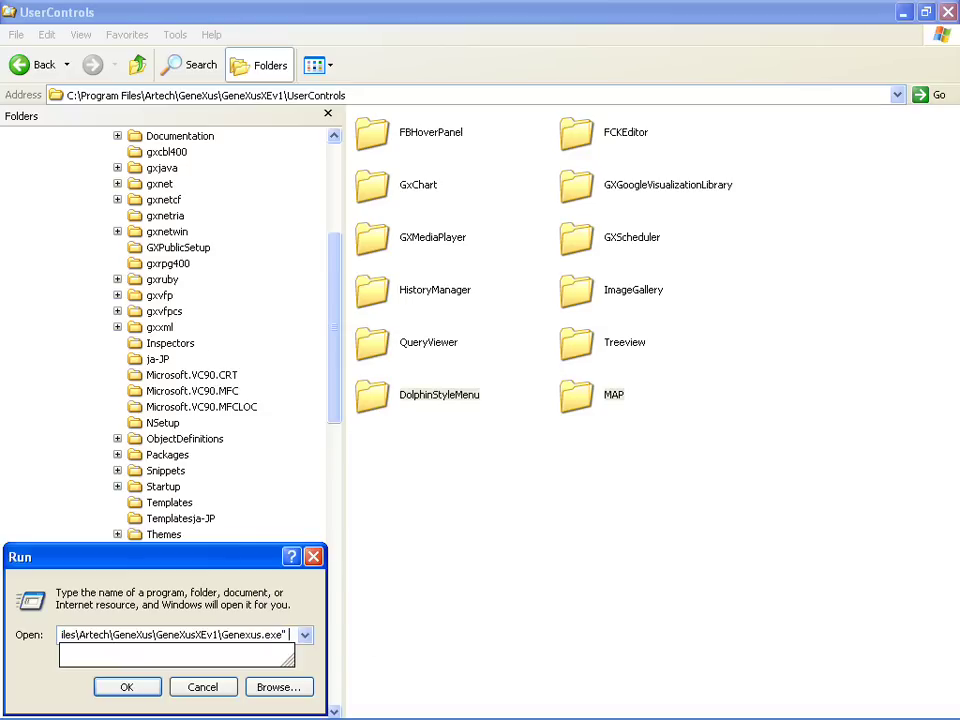
{"action": "type", "text": "install"}
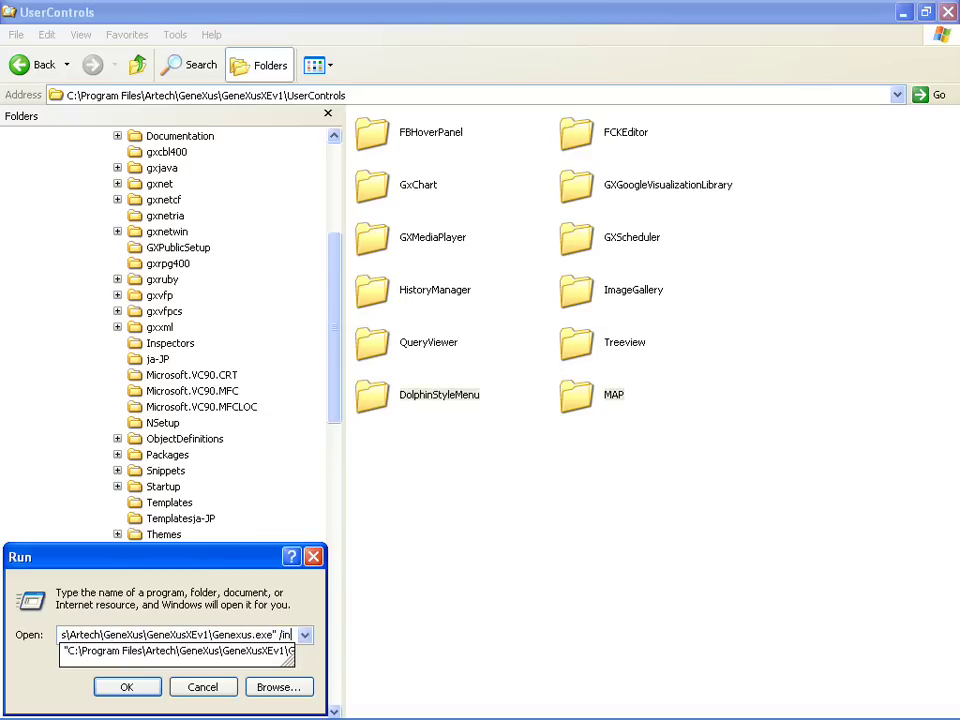
{"action": "left_click", "coordinate": [116, 692]}
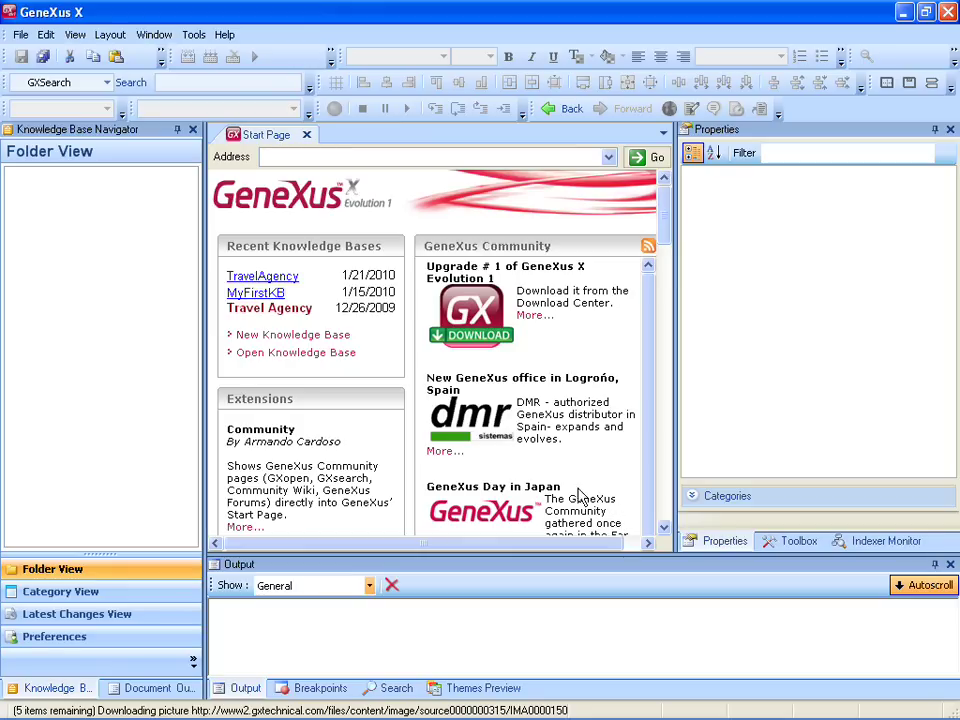
Create a new knowledge base named TravelAgency in C:\Models with the Ruby Environment, Web target and English language
{"action": "left_click", "coordinate": [21, 36]}
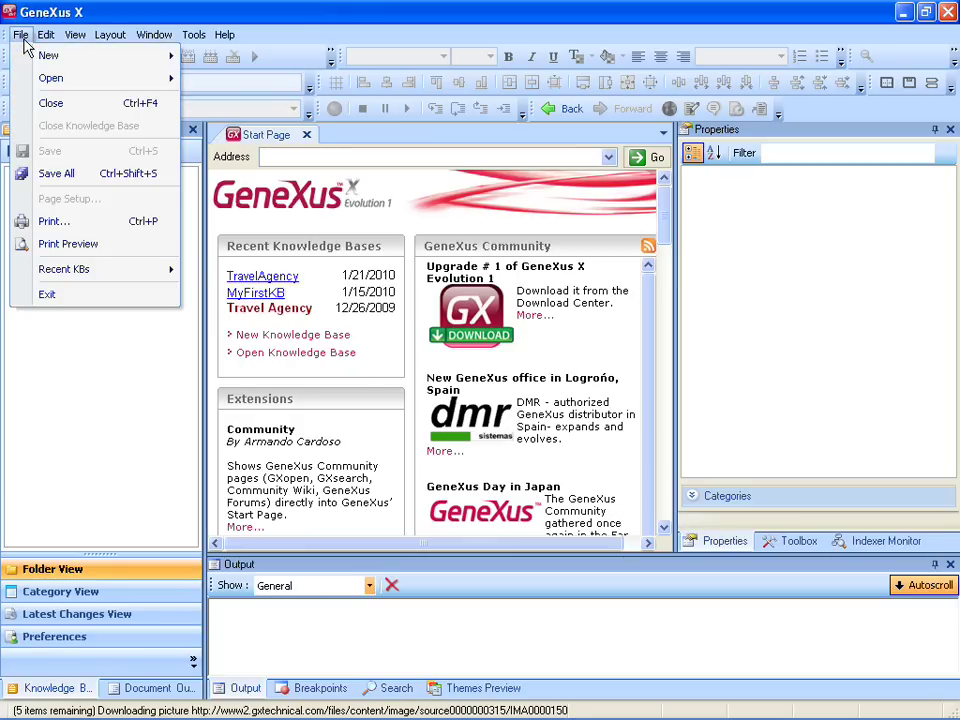
{"action": "mouse_move", "coordinate": [131, 57]}
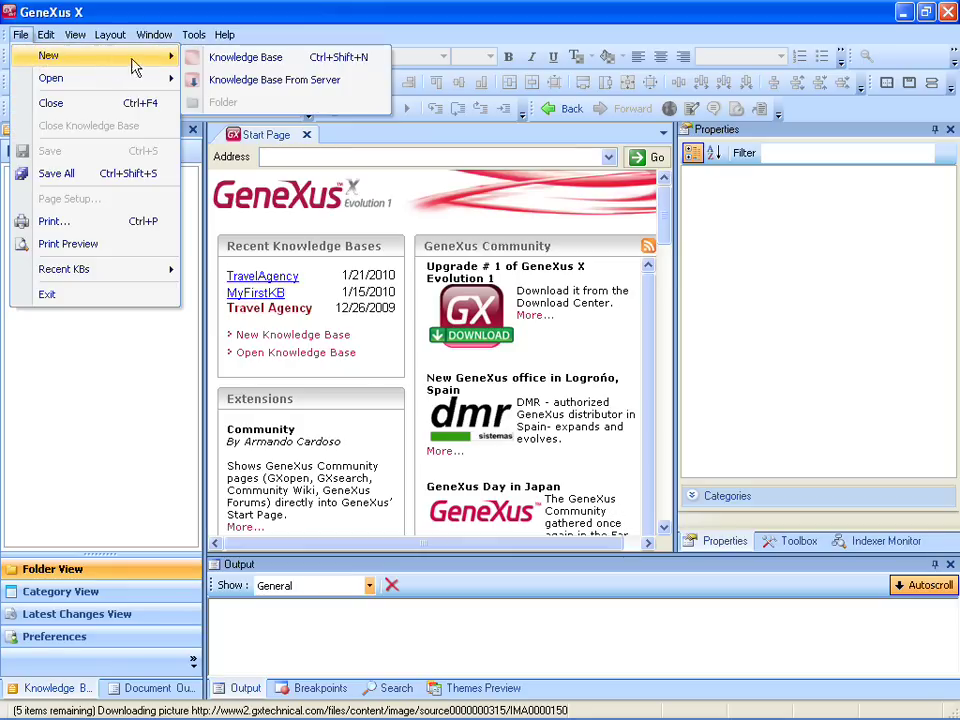
{"action": "left_click", "coordinate": [242, 62]}
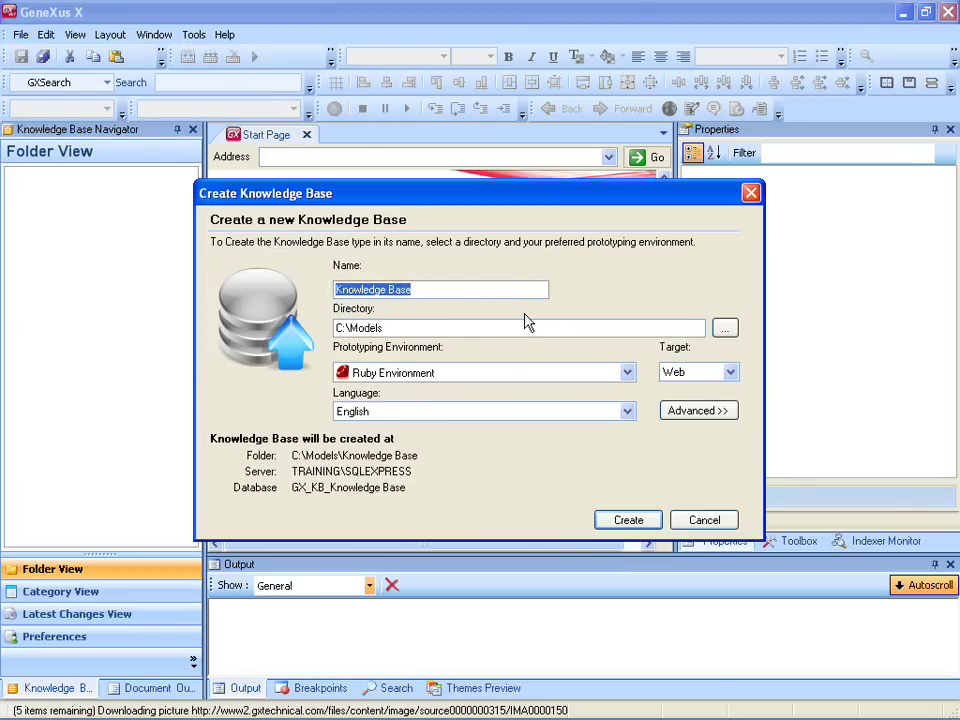
{"action": "type", "text": "Trave"}
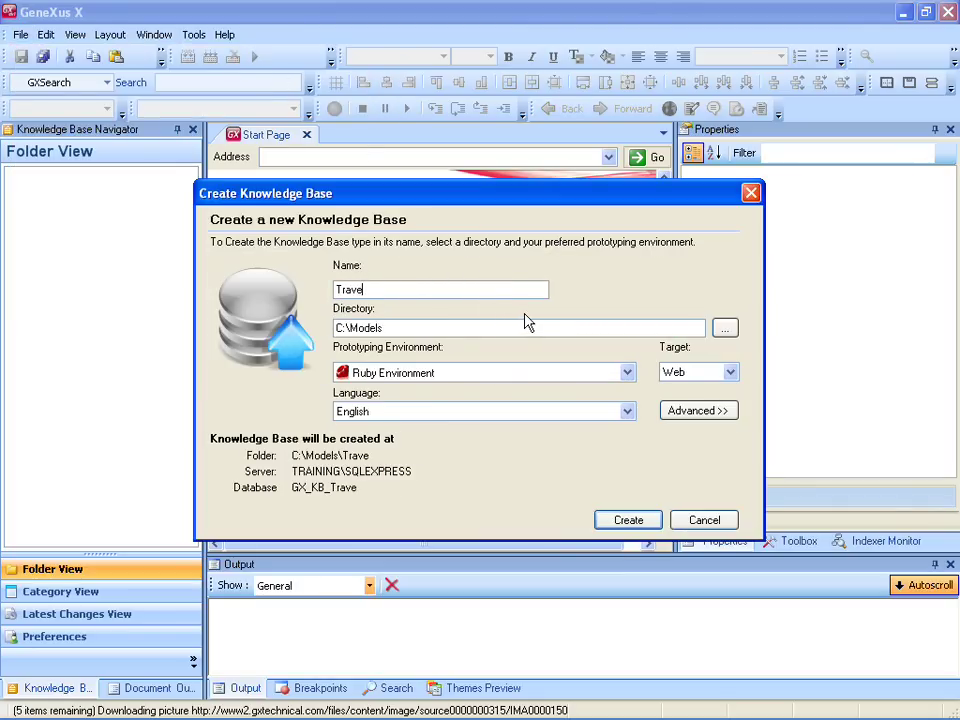
{"action": "type", "text": "lAgency"}
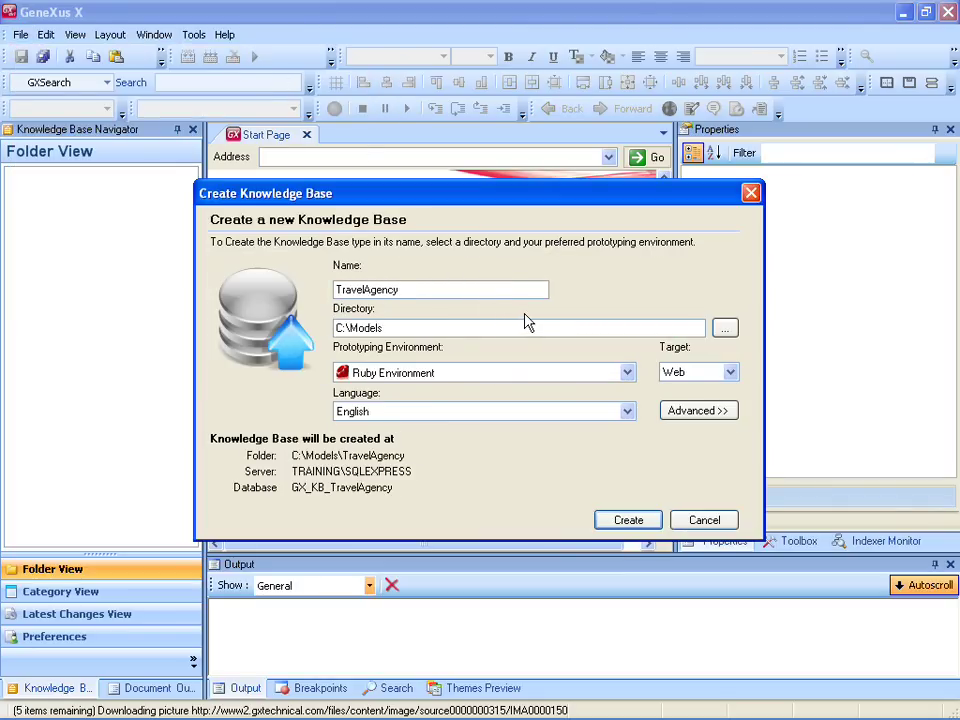
{"action": "double_click", "coordinate": [527, 326]}
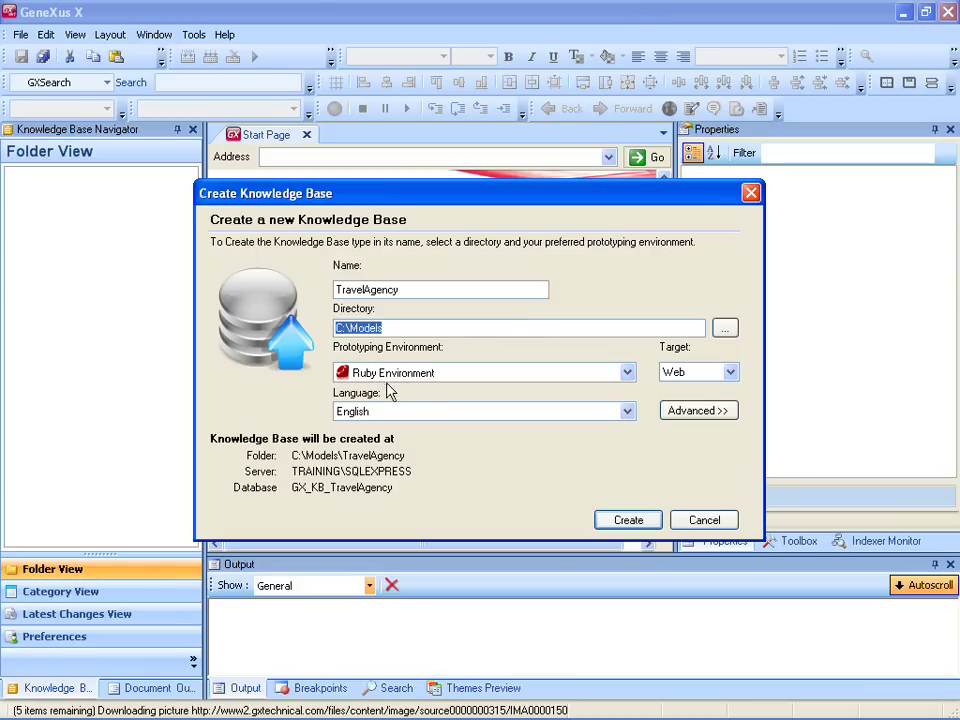
{"action": "left_click", "coordinate": [625, 522]}
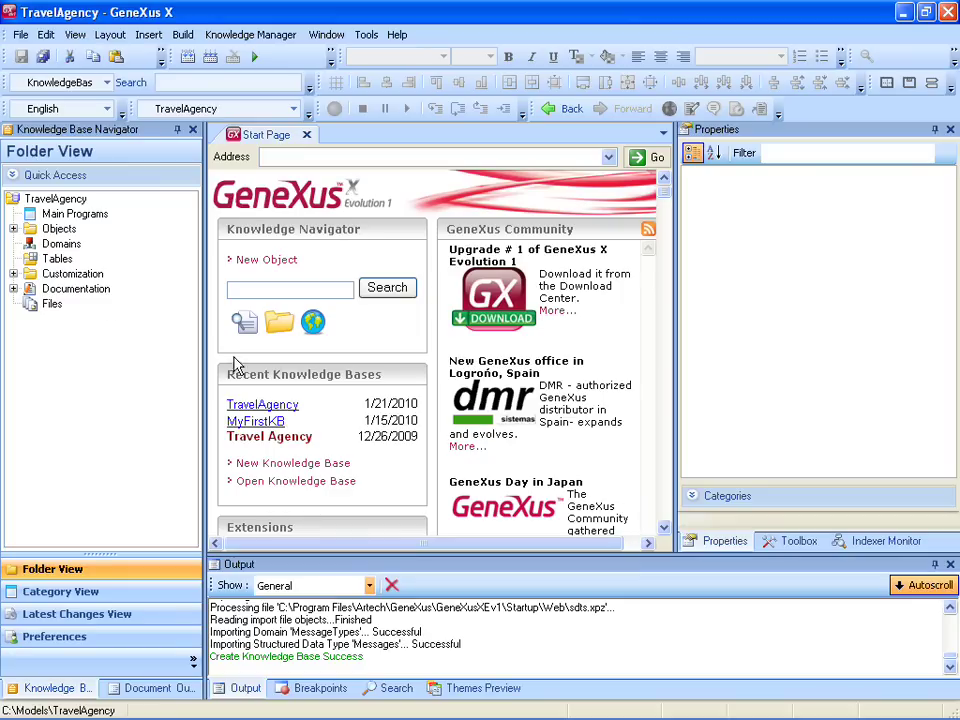
Examine the objects in the GeneralWeb folder, including the properties of PromptMasterPage and AppMasterPage
{"action": "left_click", "coordinate": [13, 228]}
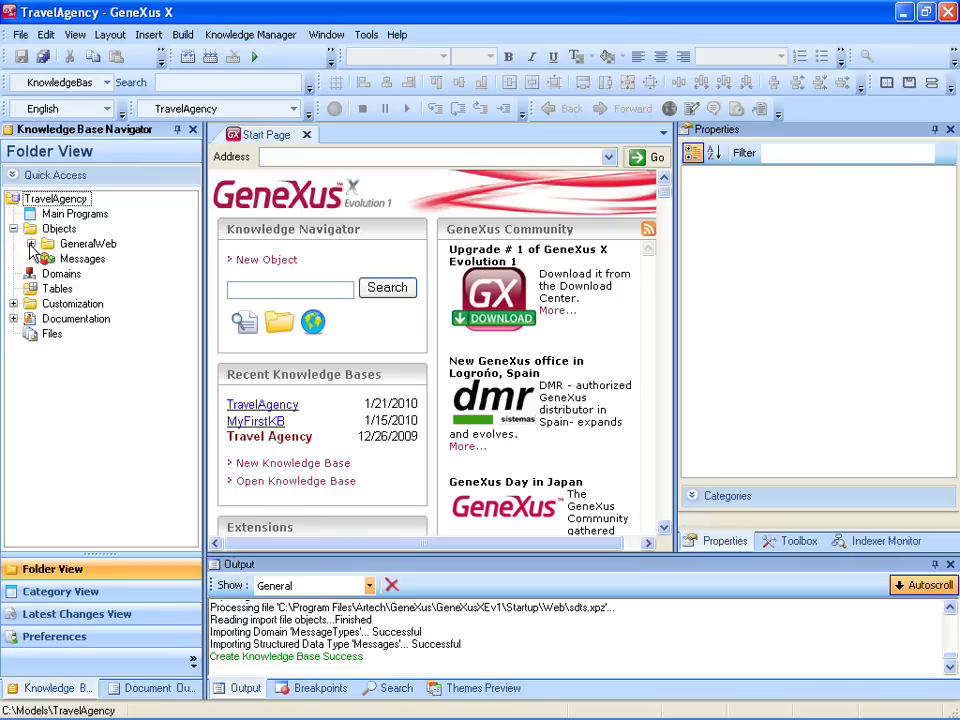
{"action": "left_click", "coordinate": [31, 244]}
{"action": "left_click", "coordinate": [85, 259]}
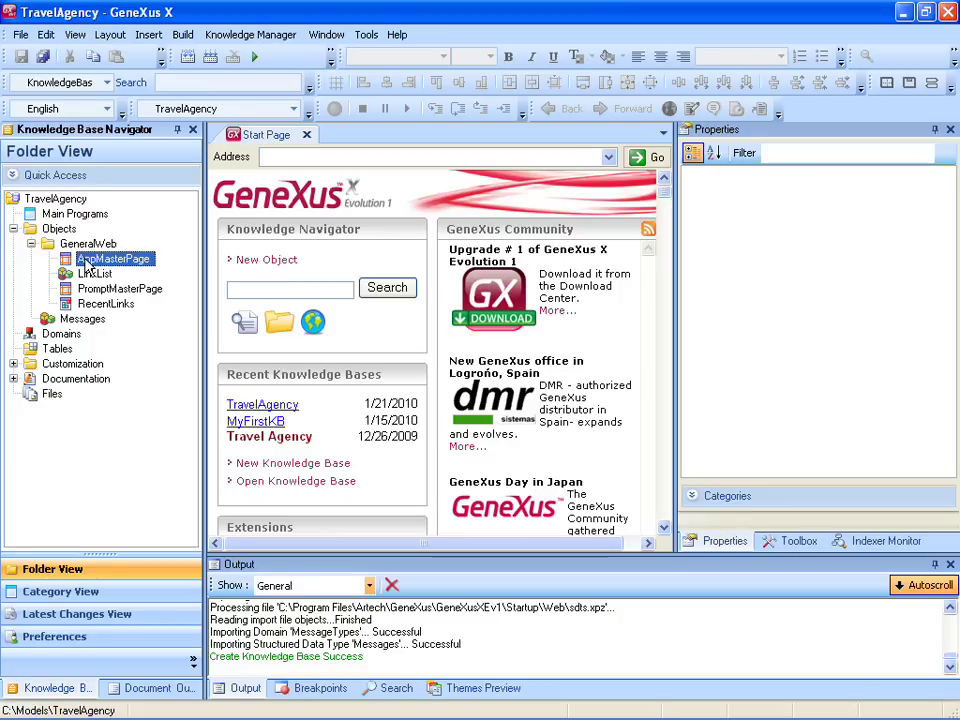
{"action": "left_click", "coordinate": [116, 289]}
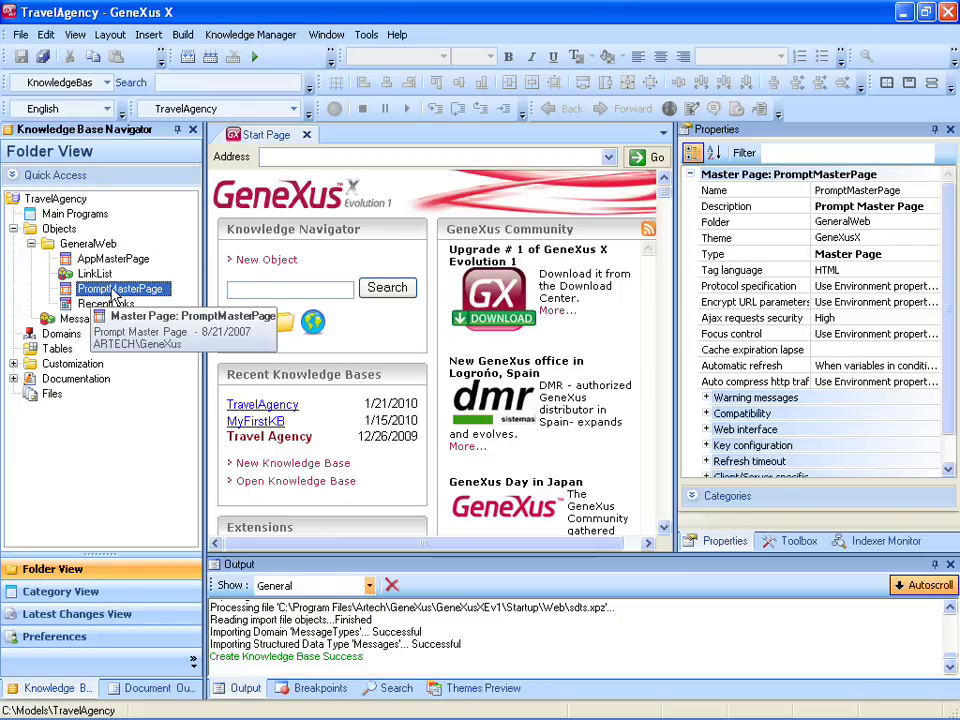
{"action": "left_click", "coordinate": [82, 259]}
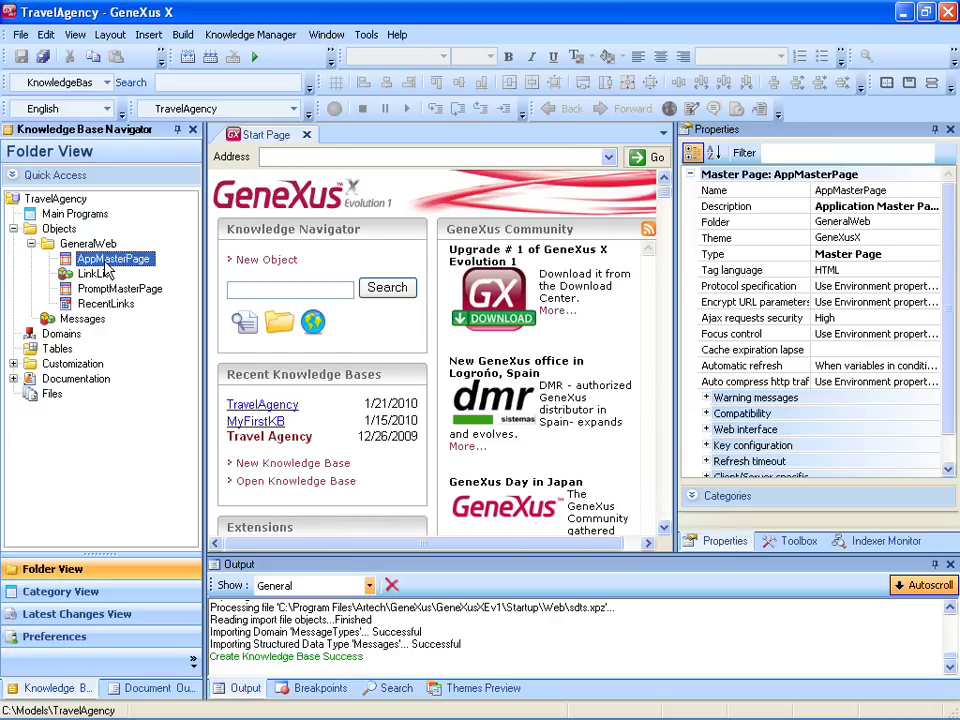
Look over the themes under Customization and preview several images from the knowledge base's image list
{"action": "left_click", "coordinate": [14, 364]}
{"action": "left_click", "coordinate": [31, 394]}
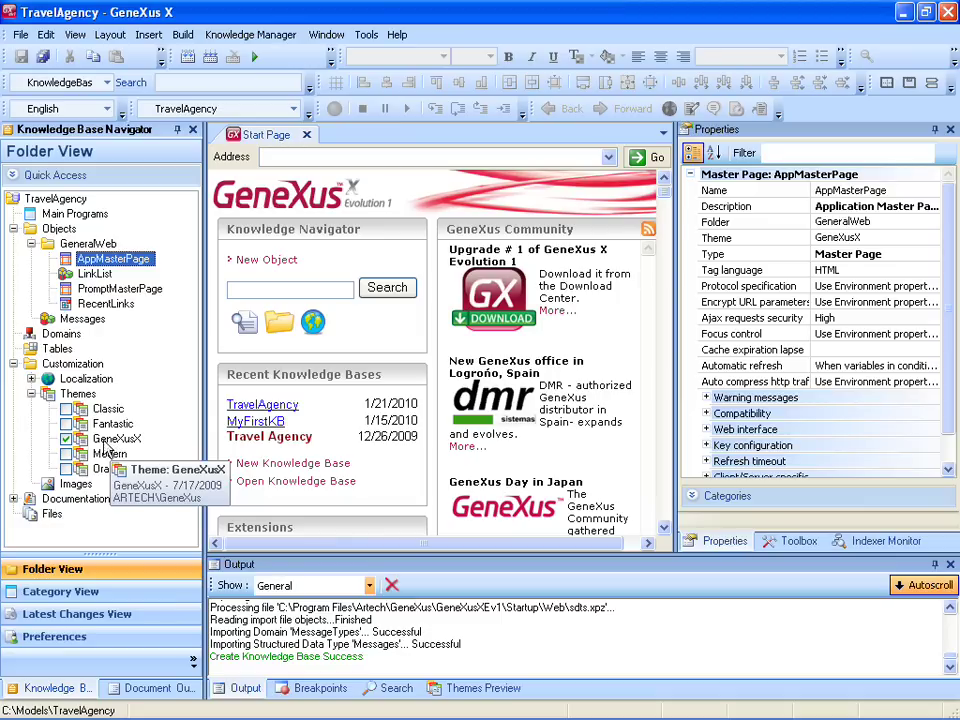
{"action": "double_click", "coordinate": [74, 484]}
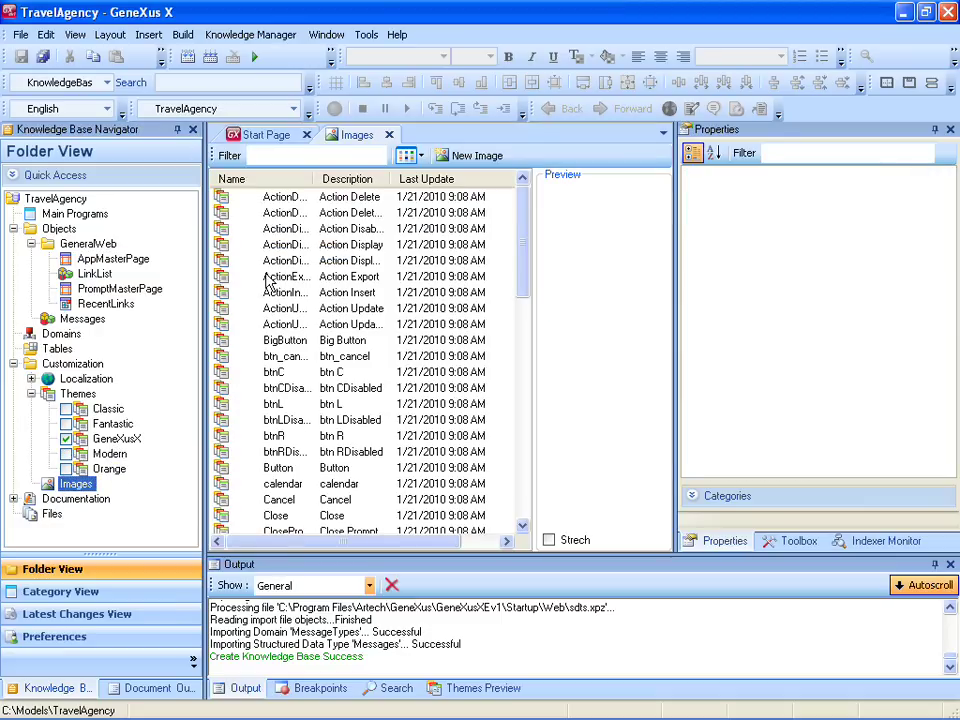
{"action": "left_click", "coordinate": [268, 279]}
{"action": "key", "text": "Down"}
{"action": "key", "text": "Down"}
{"action": "key", "text": "Down"}
{"action": "key", "text": "Down"}
{"action": "key", "text": "Down"}
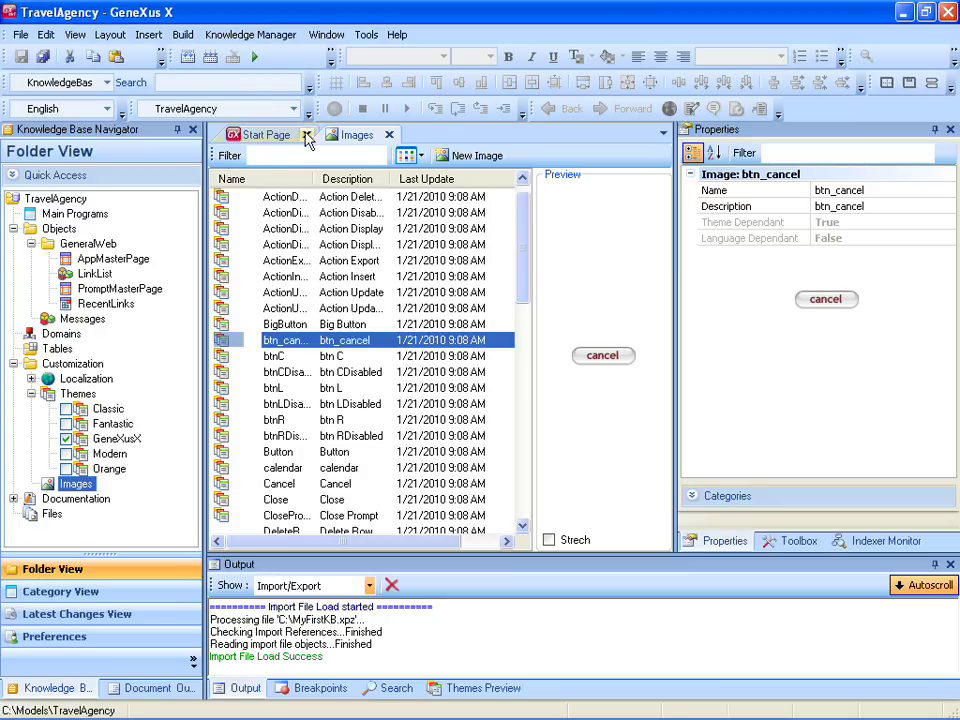
Import all objects from C:\SupportFiles\XPZ\KBTravelAgency.xpz into the knowledge base and expand the imported transactions in the import status
{"action": "left_click", "coordinate": [258, 44]}
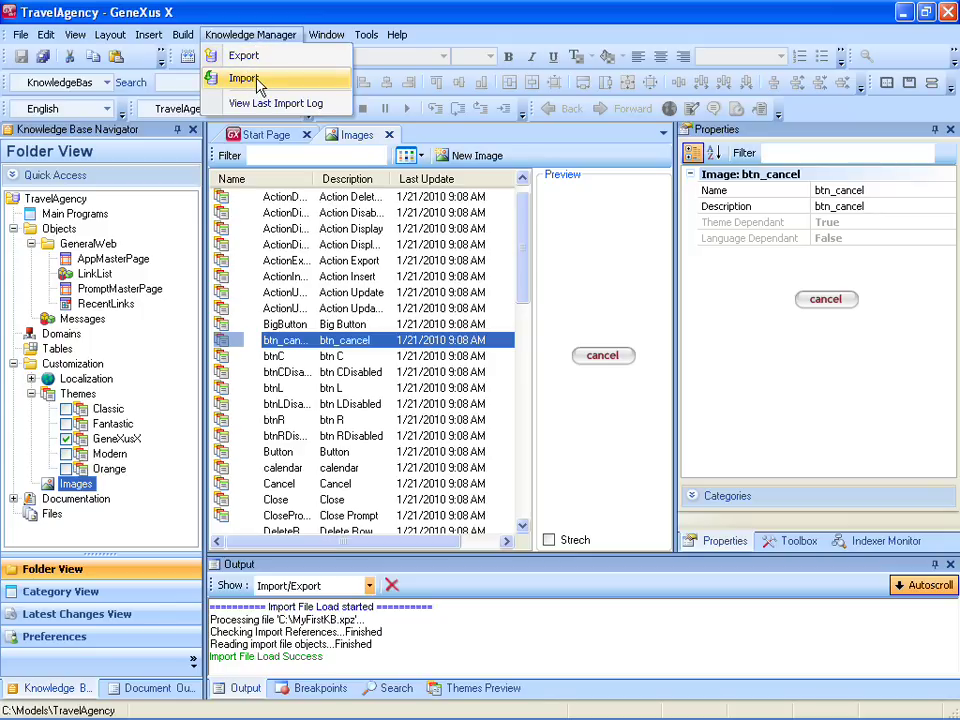
{"action": "left_click", "coordinate": [259, 82]}
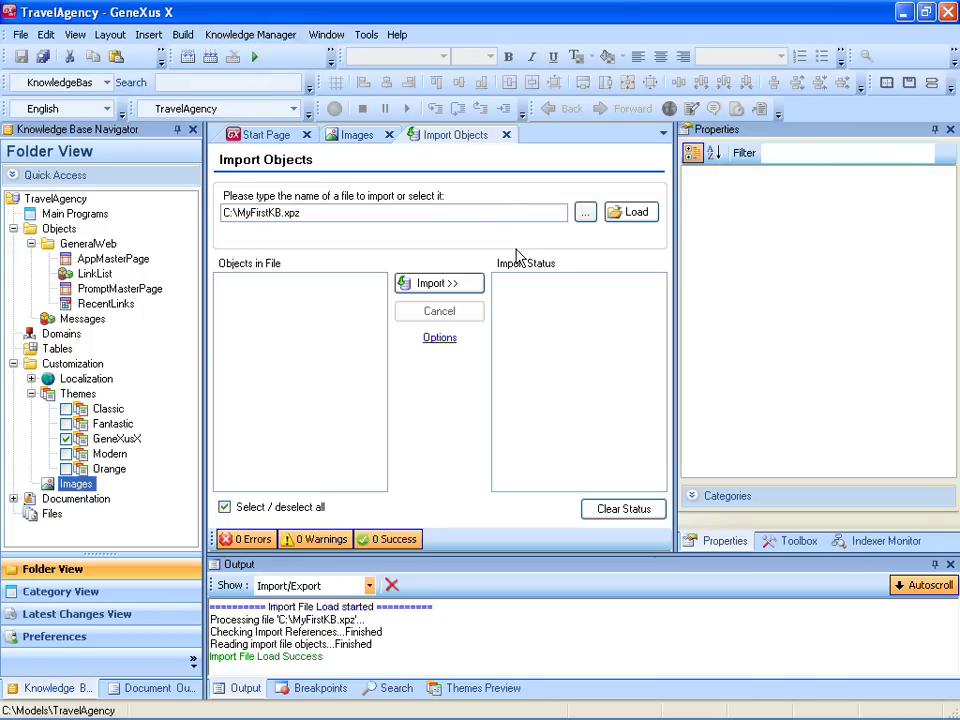
{"action": "left_click", "coordinate": [585, 214]}
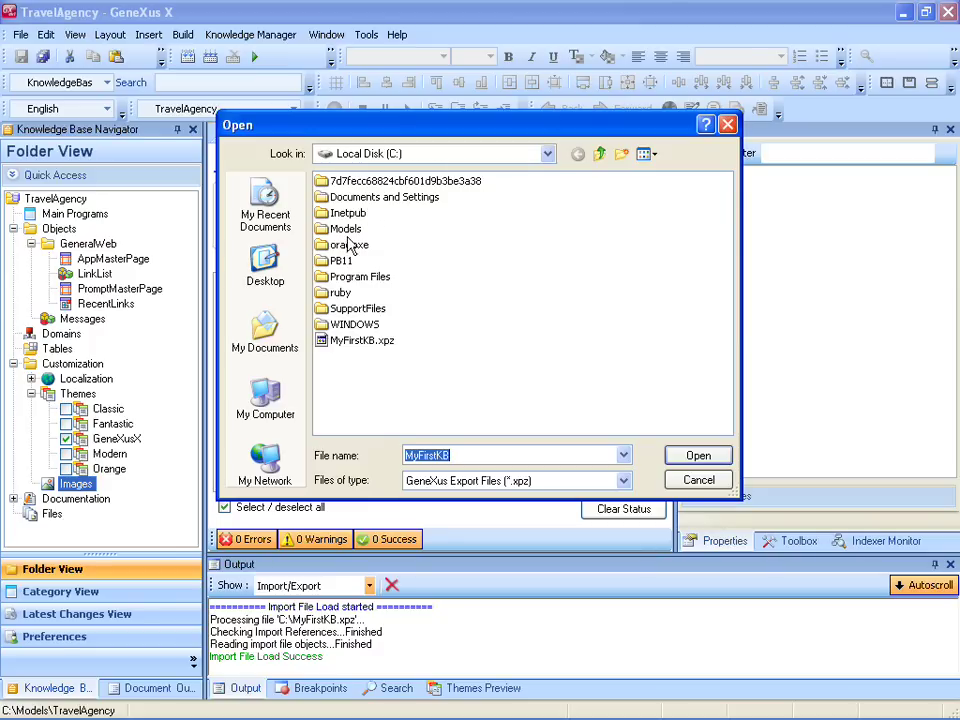
{"action": "double_click", "coordinate": [350, 309]}
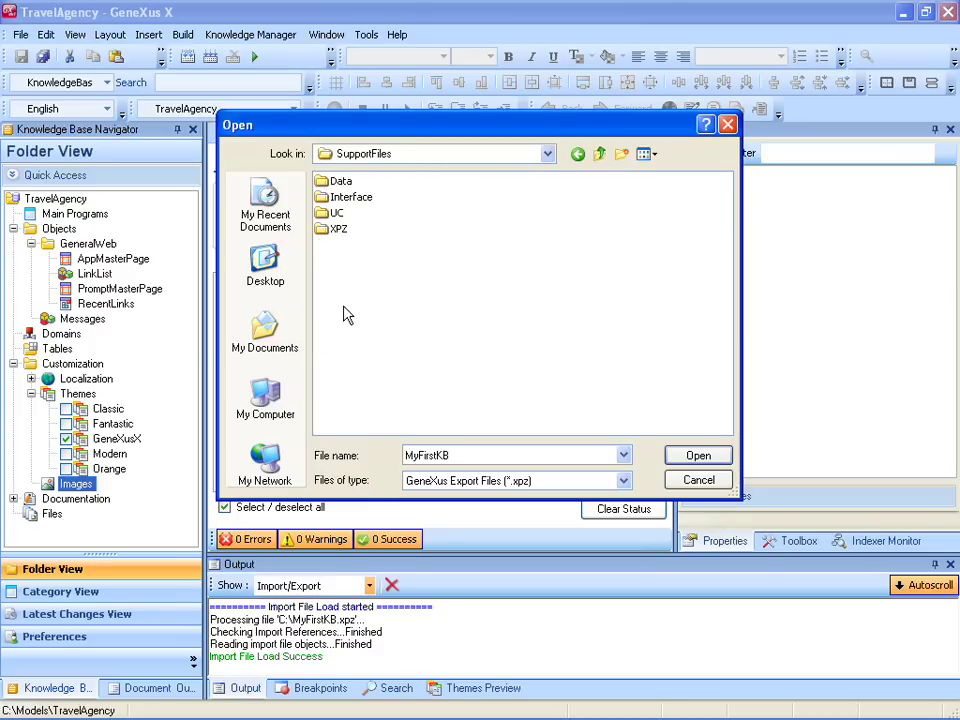
{"action": "double_click", "coordinate": [336, 229]}
{"action": "left_click", "coordinate": [372, 181]}
{"action": "left_click", "coordinate": [681, 455]}
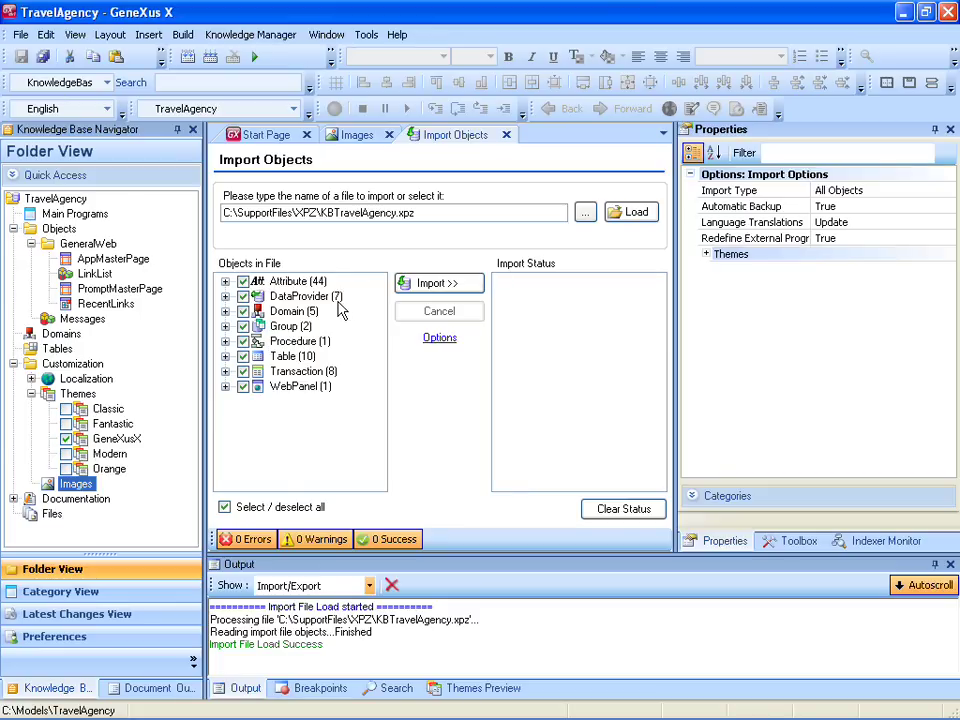
{"action": "left_click", "coordinate": [434, 287]}
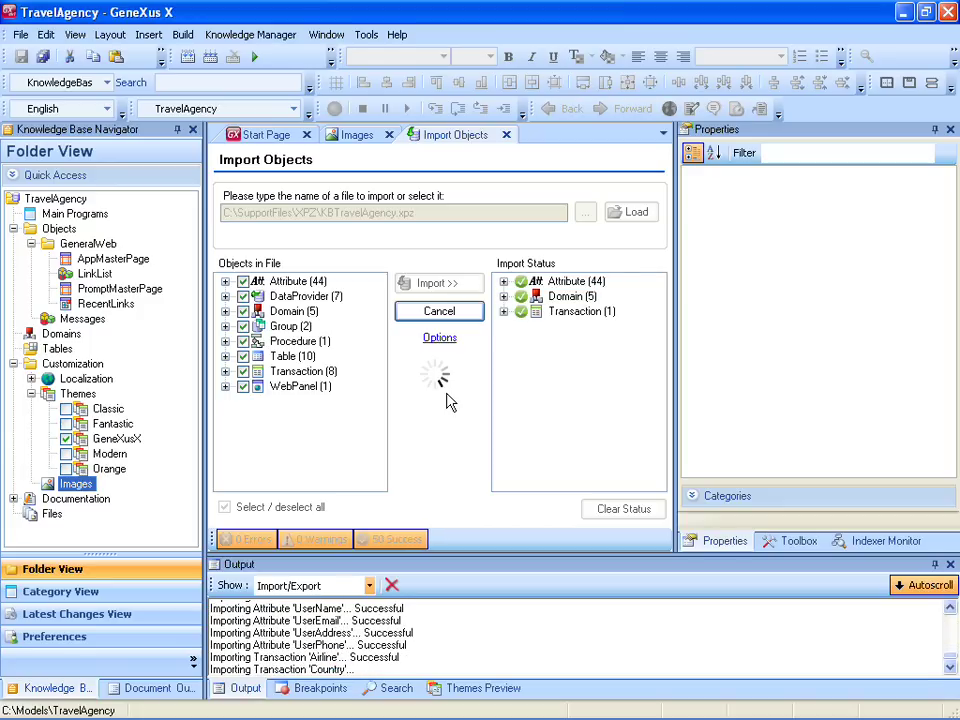
{"action": "left_click", "coordinate": [504, 313]}
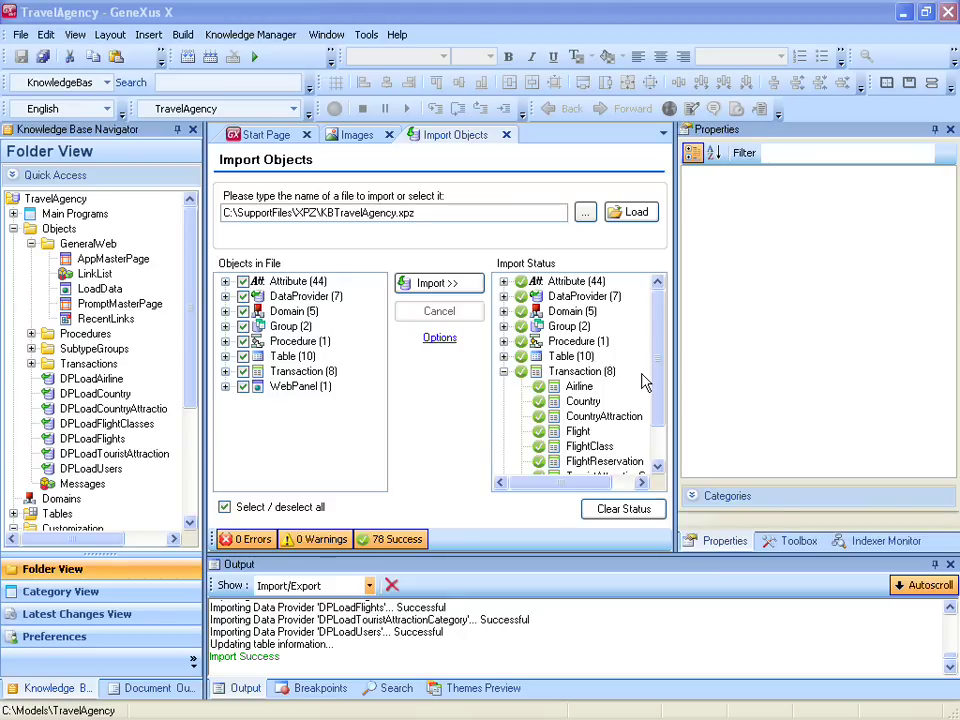
Create the knowledge base's tables in a database named TravelAgency on server TRAINING\SQLEXPRESS, using a trusted connection
{"action": "left_click", "coordinate": [183, 34]}
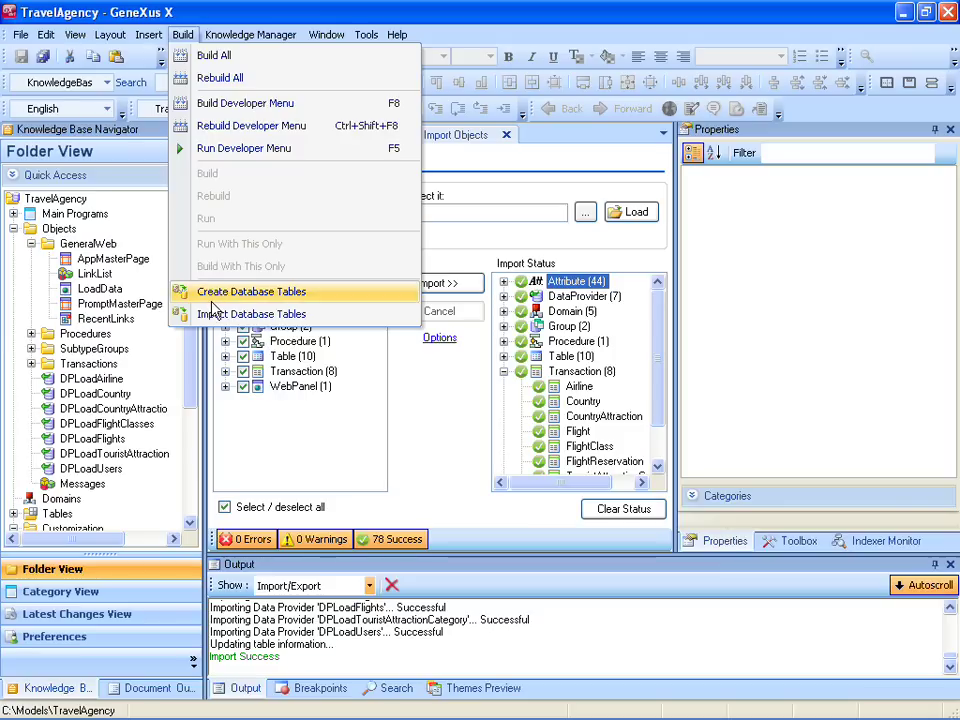
{"action": "left_click", "coordinate": [216, 318]}
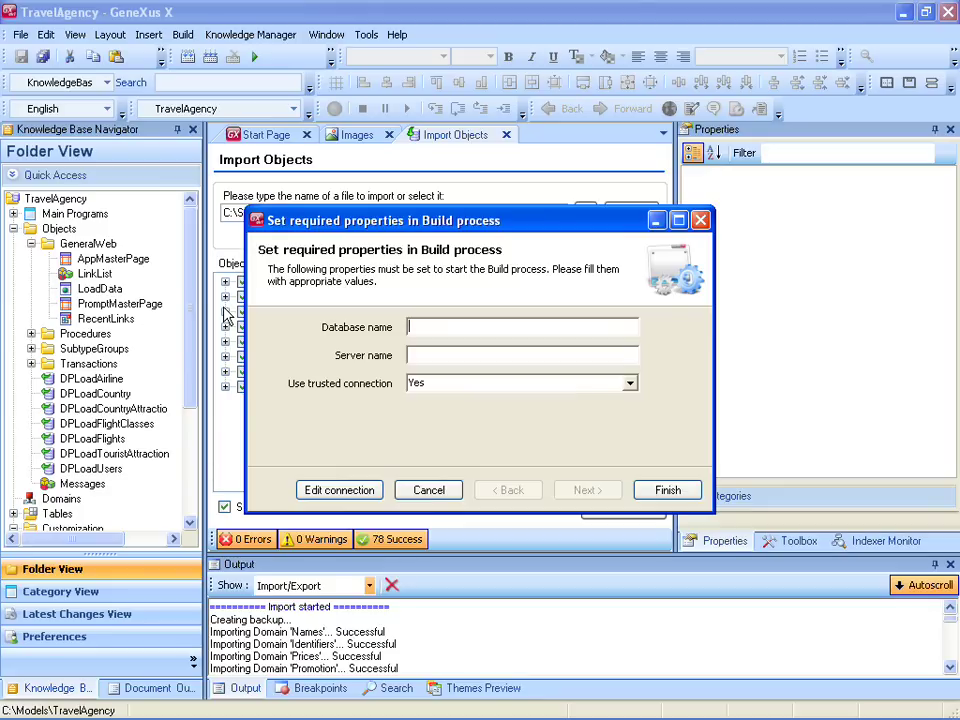
{"action": "type", "text": "TravelAgency"}
{"action": "key", "text": "Tab"}
{"action": "type", "text": "TRAINING\\SQLE"}
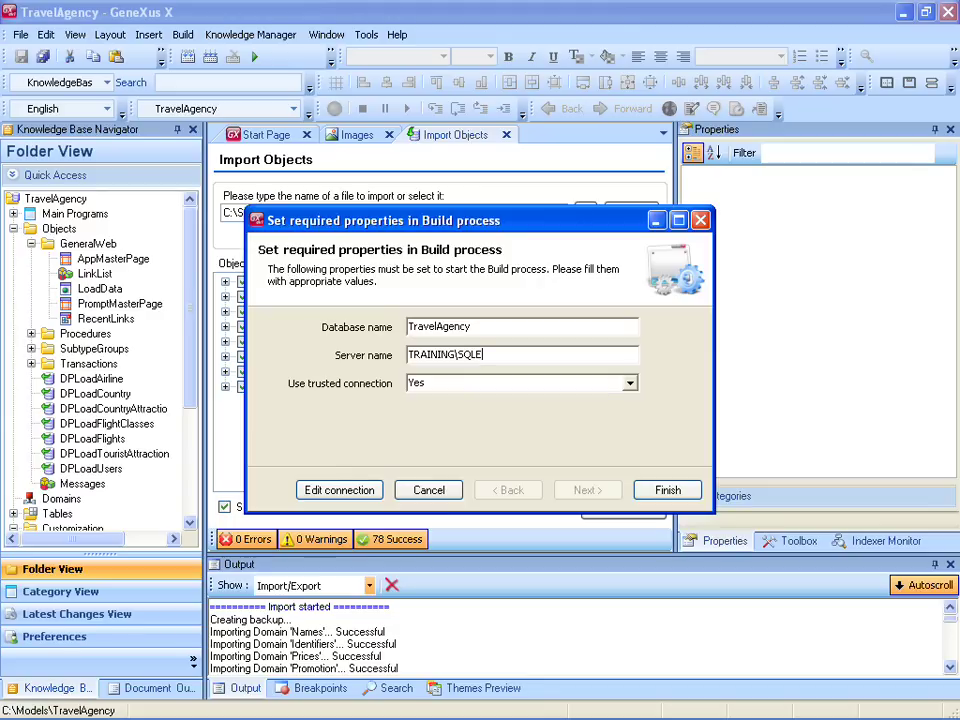
{"action": "type", "text": "XPRESS"}
{"action": "left_click", "coordinate": [664, 492]}
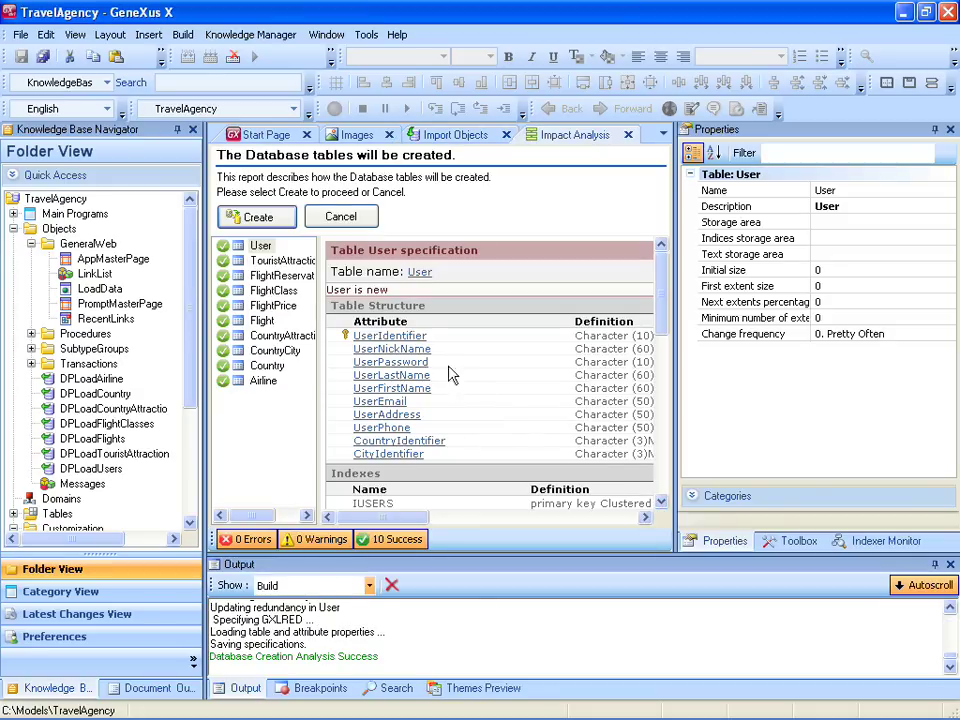
{"action": "left_click", "coordinate": [255, 221]}
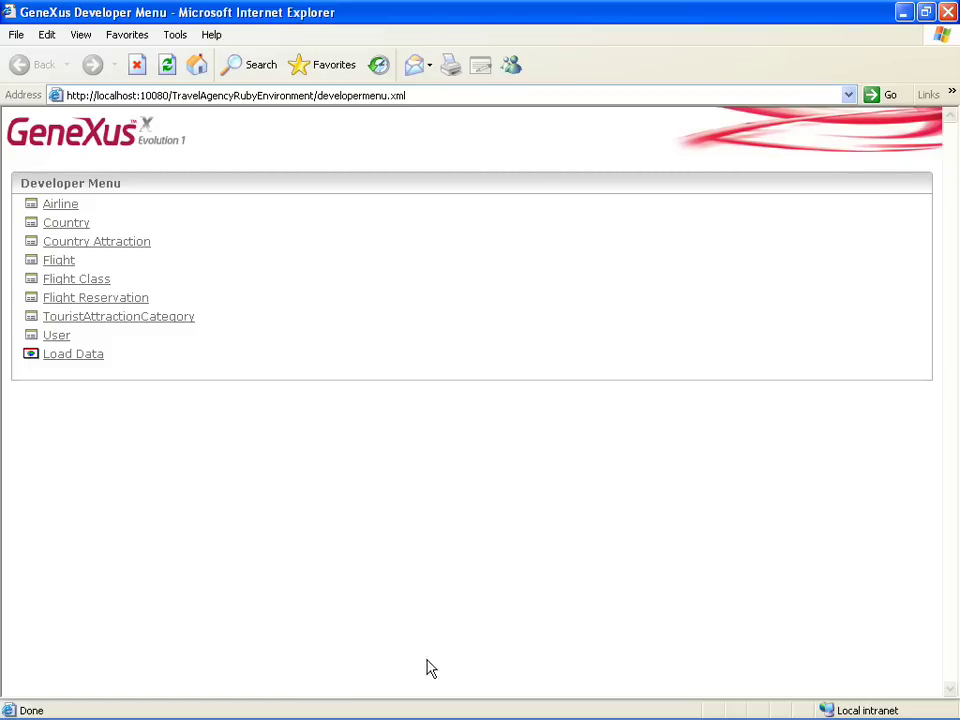
In the Internet Explorer Developer Menu, run Load Data with the images path C:\SupportFiles\Data\
{"action": "left_click", "coordinate": [59, 357]}
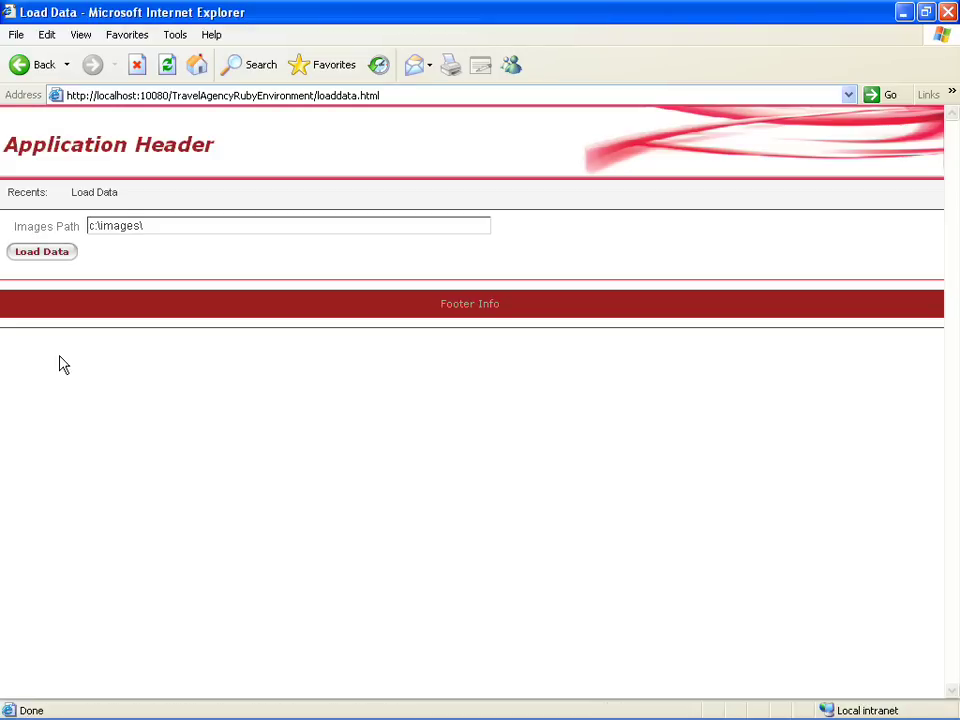
{"action": "left_click", "coordinate": [156, 225]}
{"action": "key", "text": "ctrl+a"}
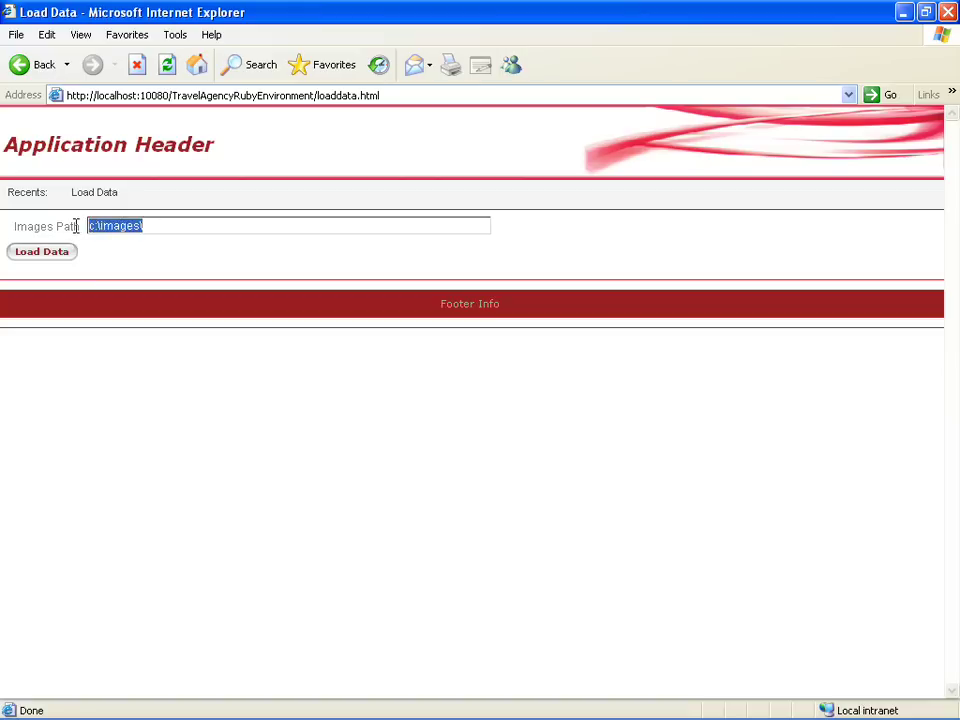
{"action": "type", "text": "C:\\SupportFiles\\Data"}
{"action": "left_click", "coordinate": [42, 254]}
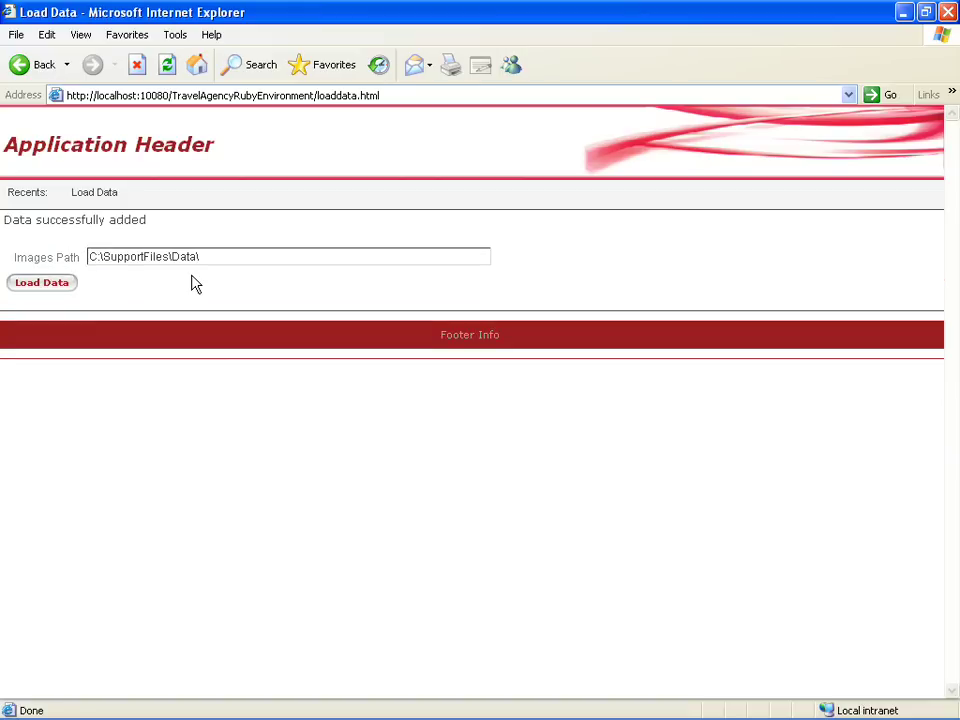